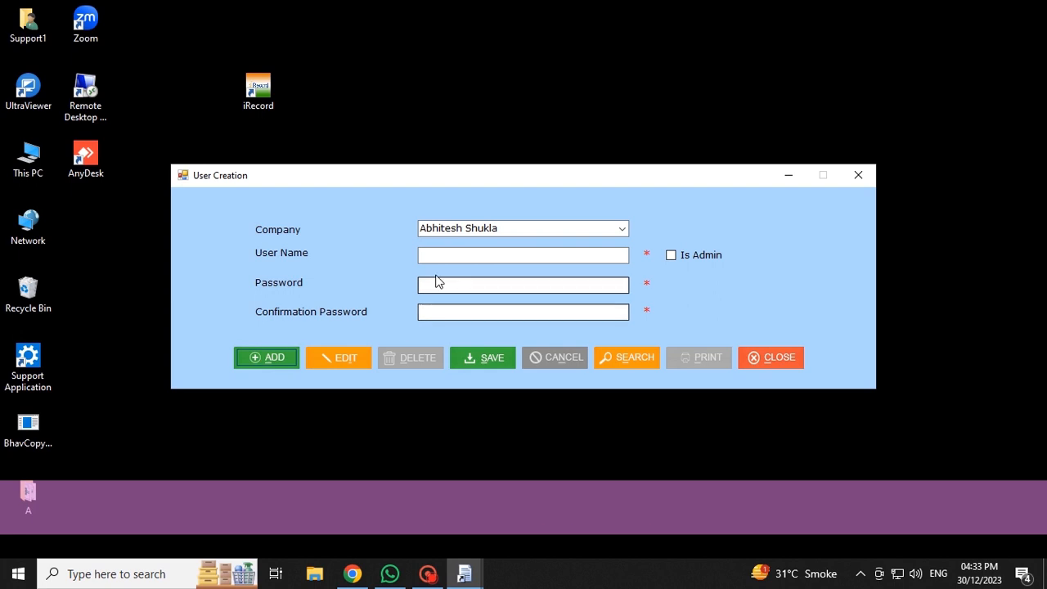
- Create a non-admin user by entering the user name, password and confirmation password, save it, and close the User Creation form
click(433, 254)
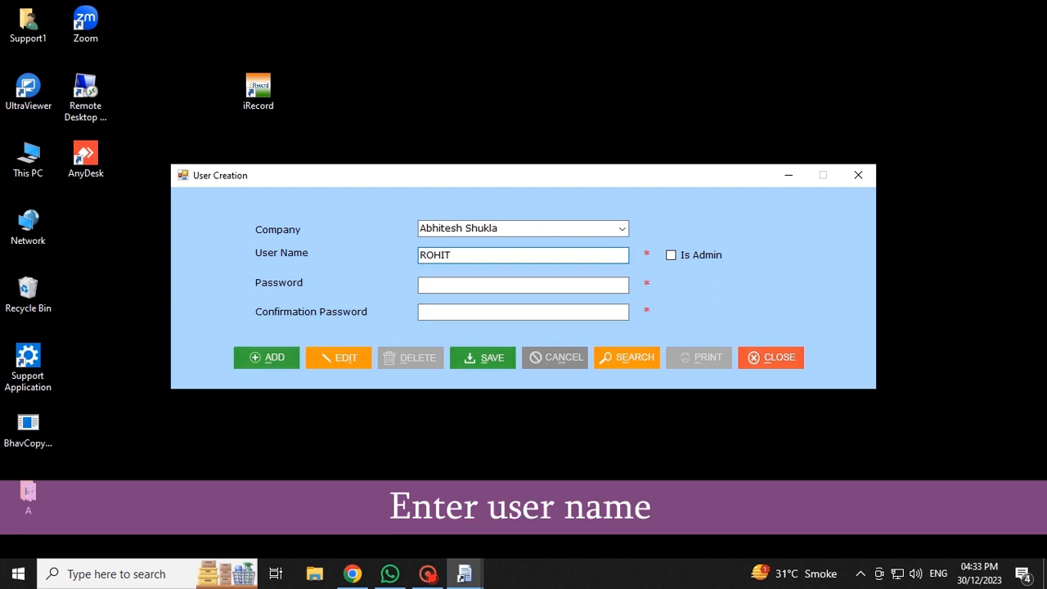
click(442, 293)
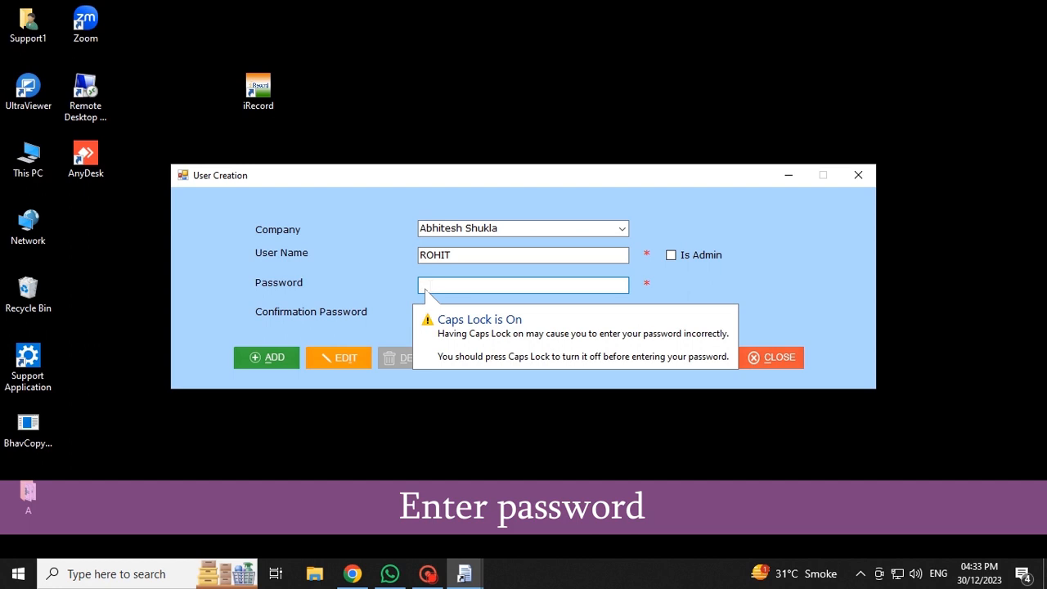
text(1)
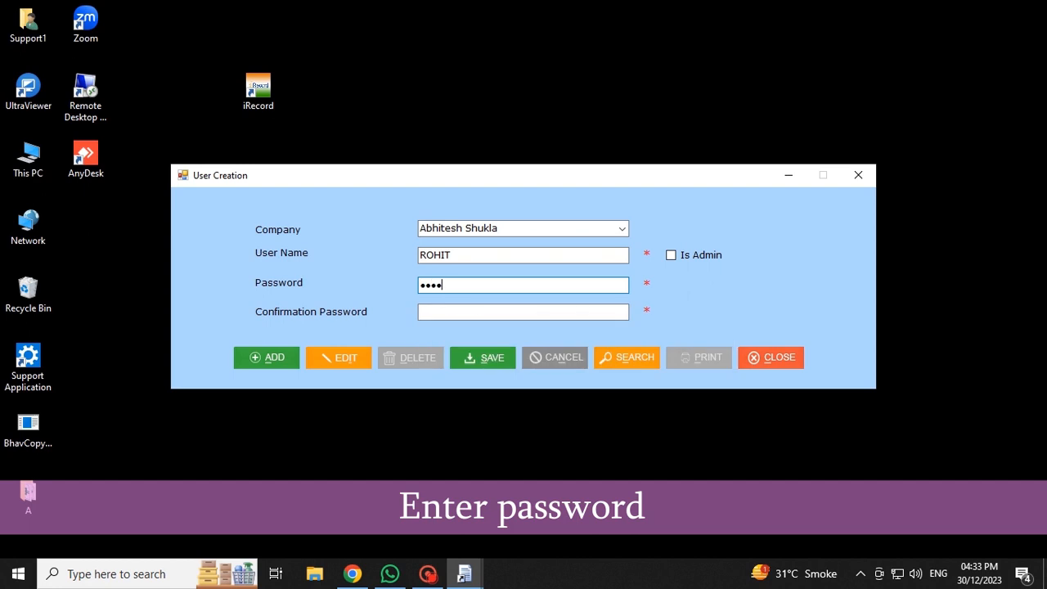
click(440, 314)
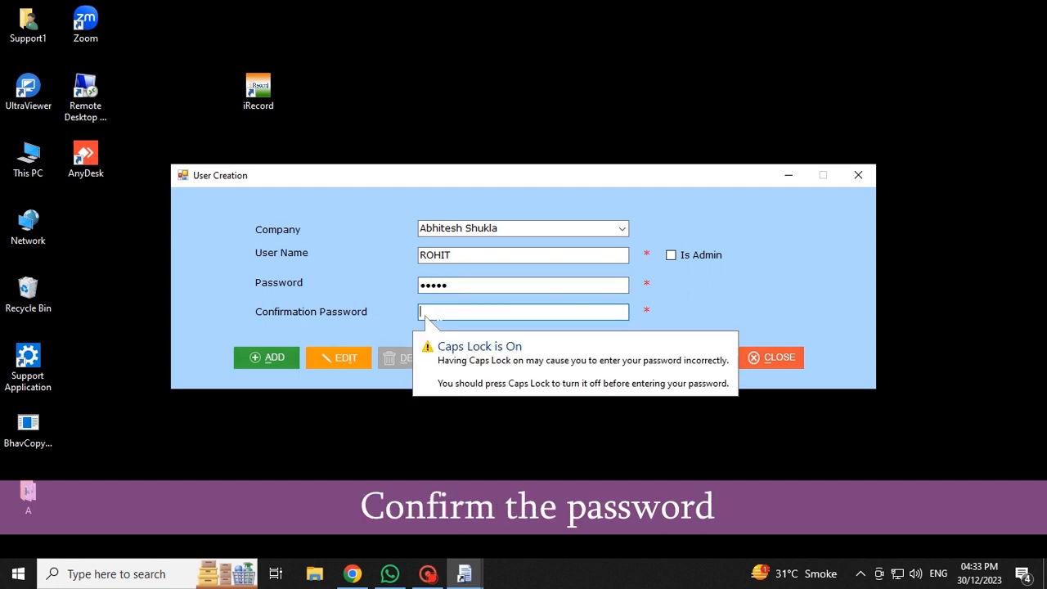
text(1)
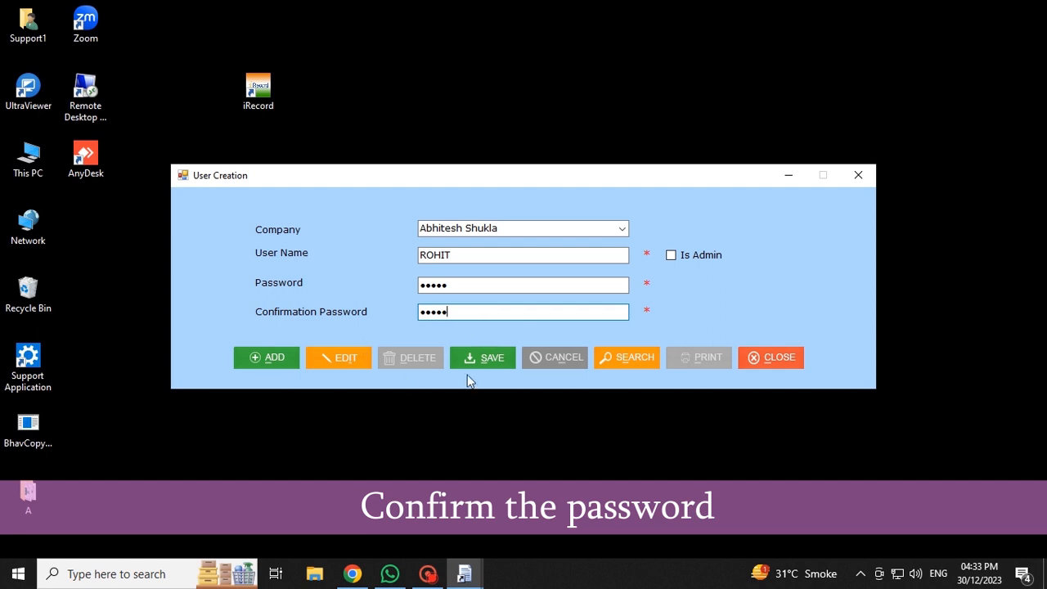
click(487, 358)
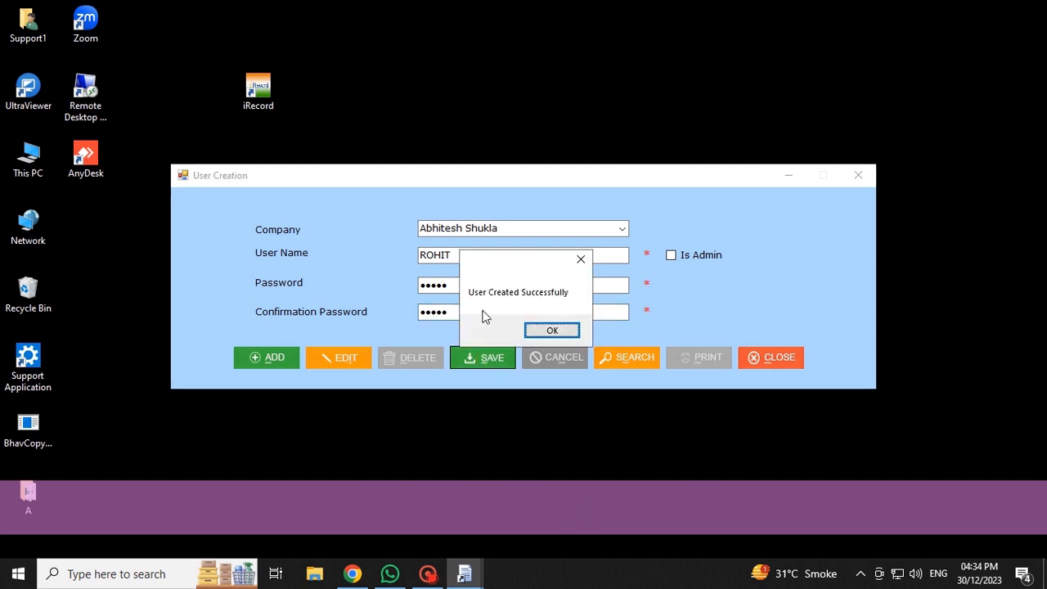
click(540, 333)
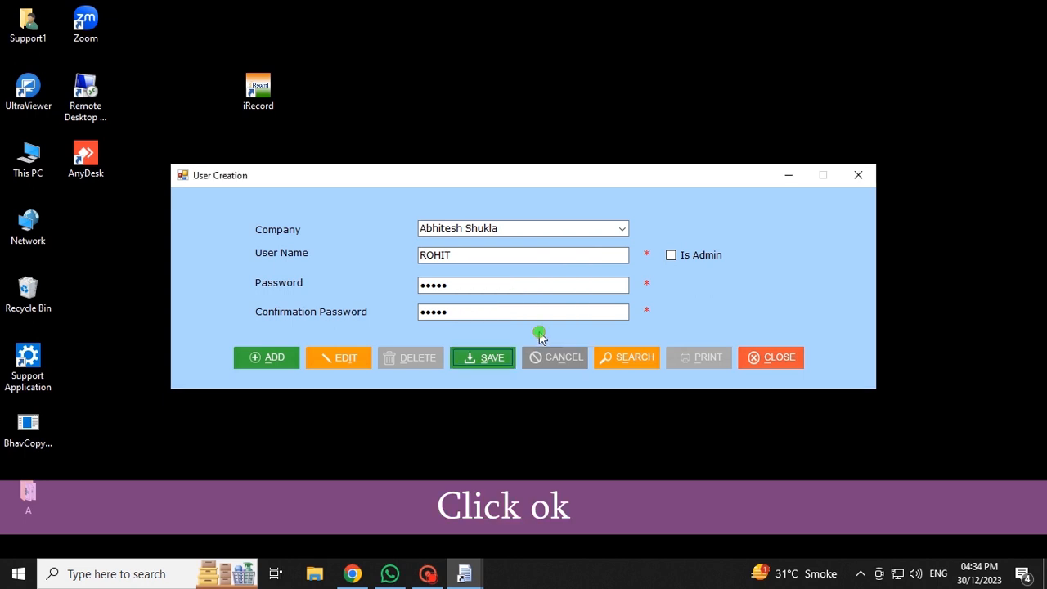
click(858, 177)
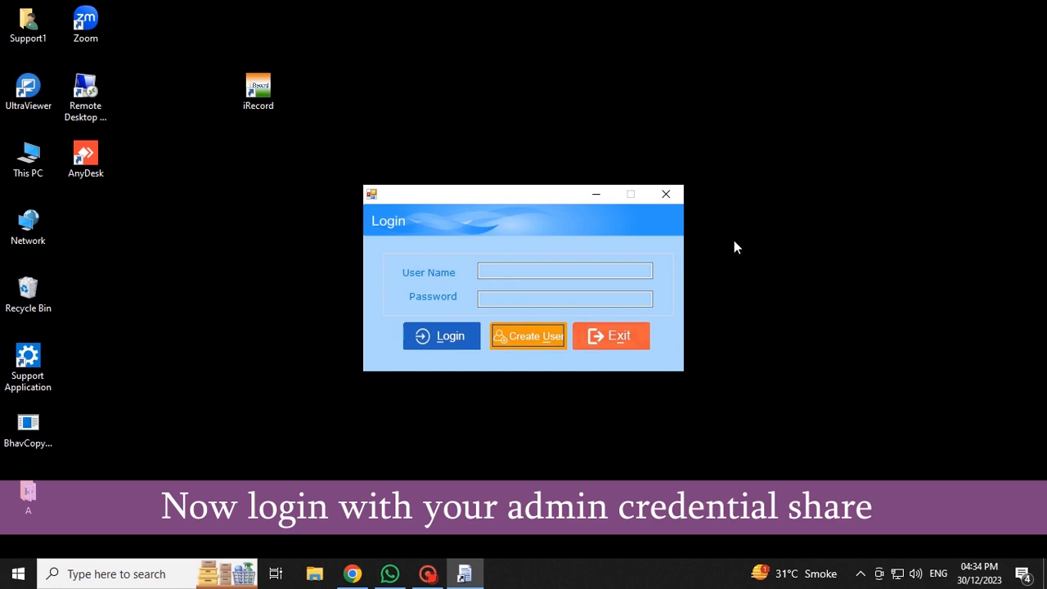
- Log in as ADMIN with the account password
click(488, 264)
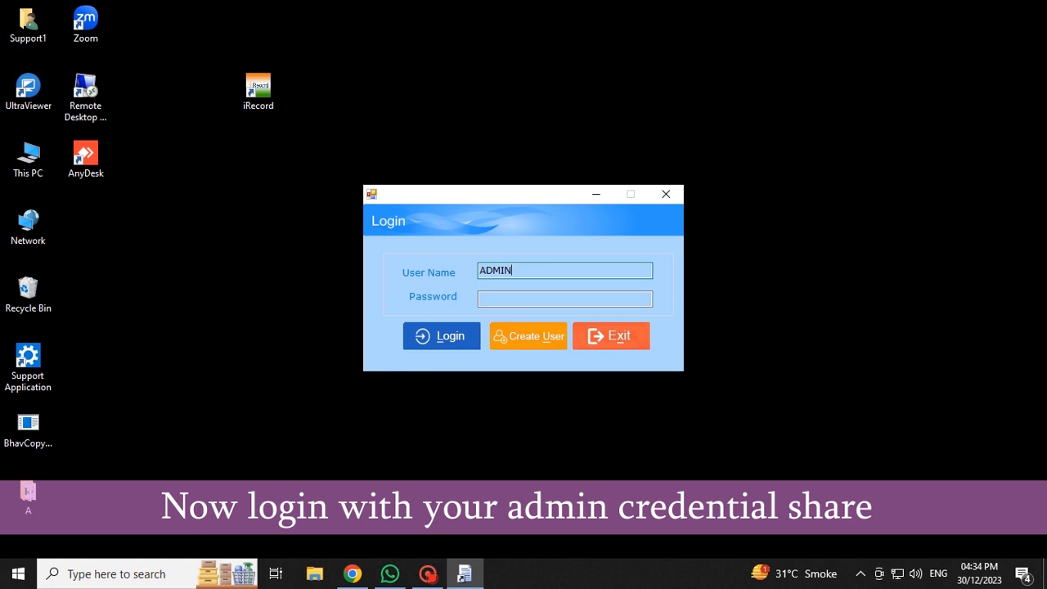
key(Tab)
text(**)
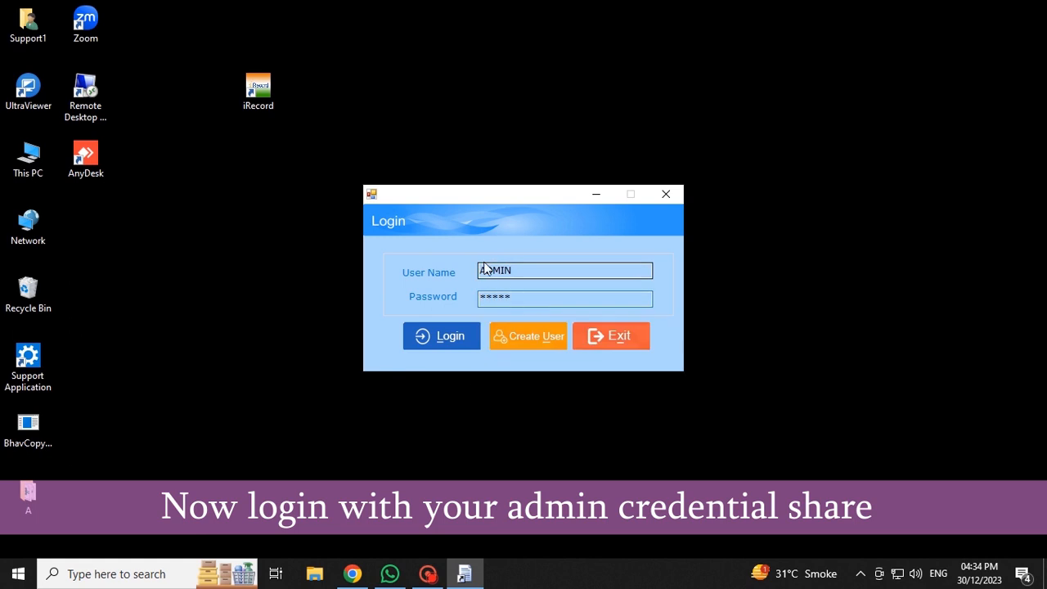
click(435, 348)
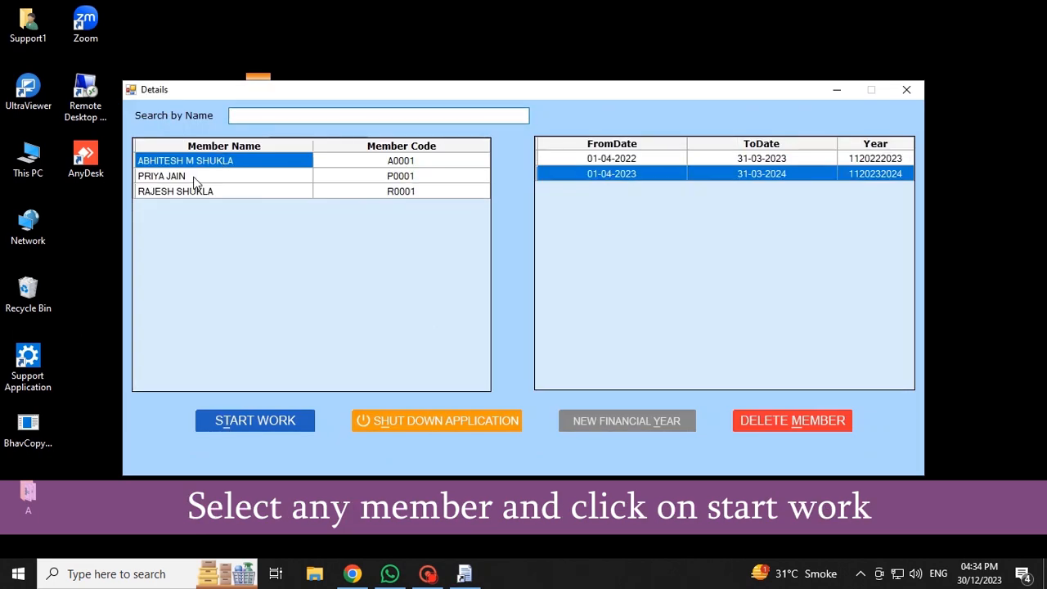
- Select the first listed member and start work in the 01-04-2023 to 31-03-2024 financial year
click(195, 177)
click(196, 162)
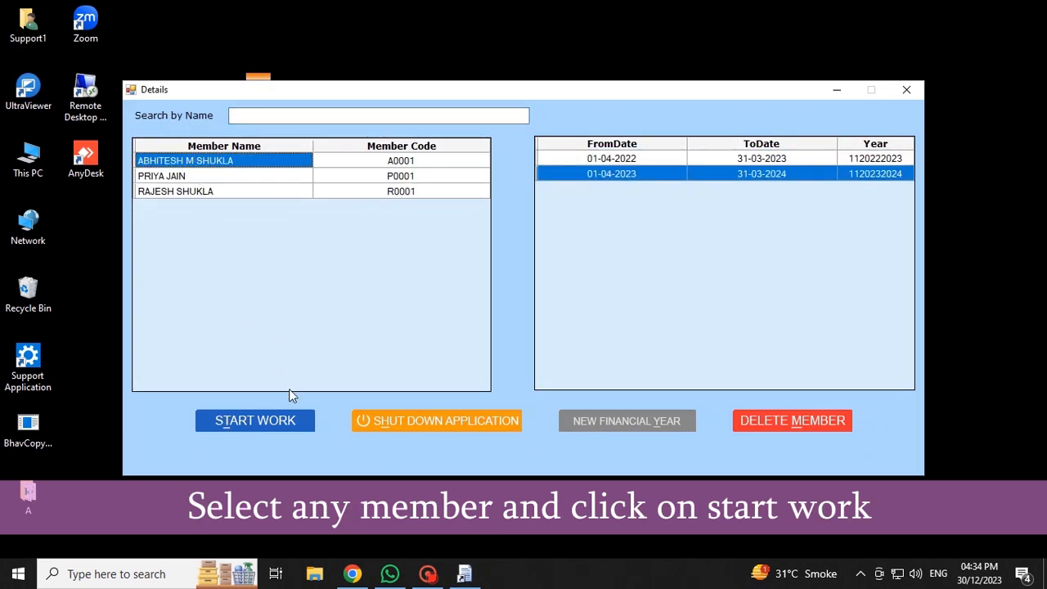
click(249, 424)
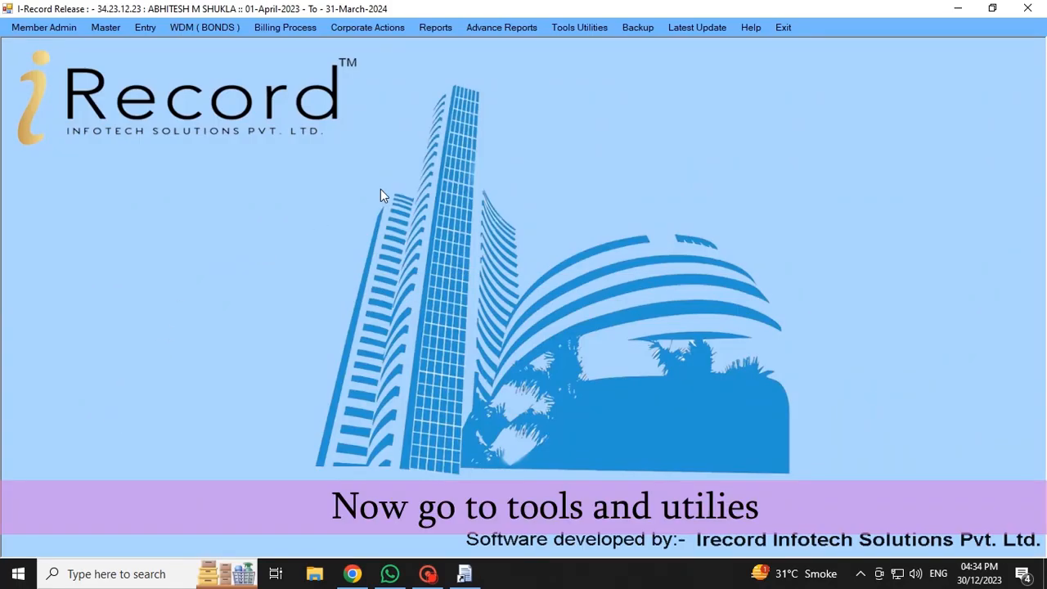
- Open User Member Right and display the member rights User Wise for the newly created user
click(562, 27)
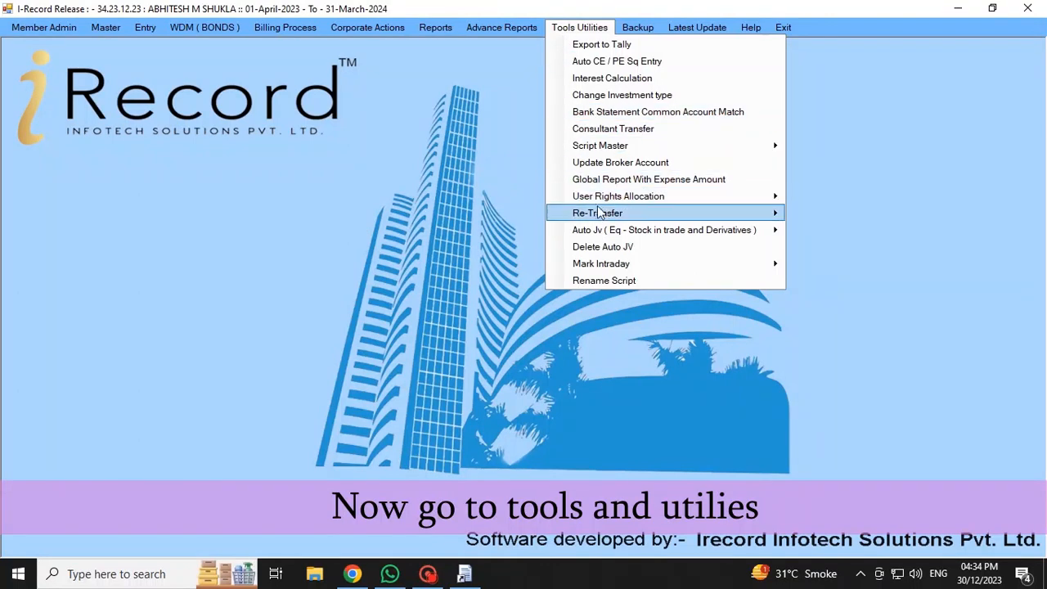
mouse_move(653, 218)
mouse_move(693, 199)
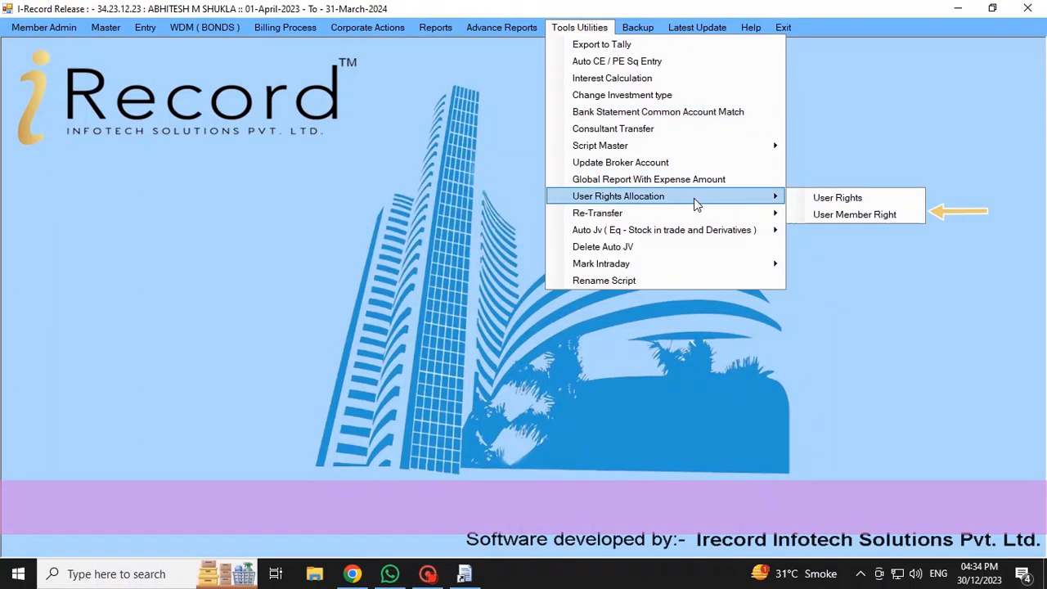
click(825, 214)
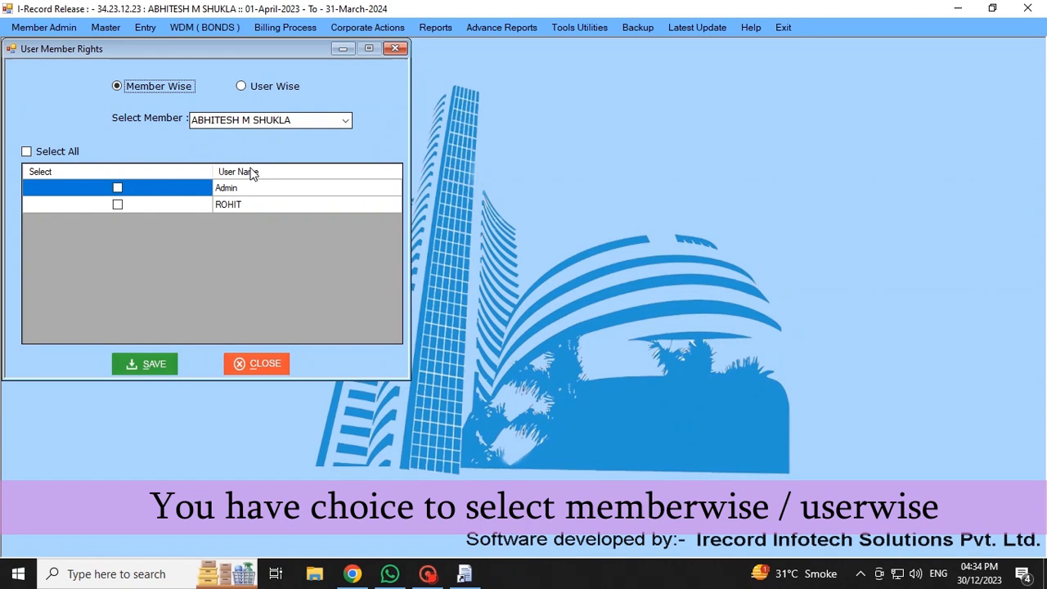
click(231, 188)
click(242, 87)
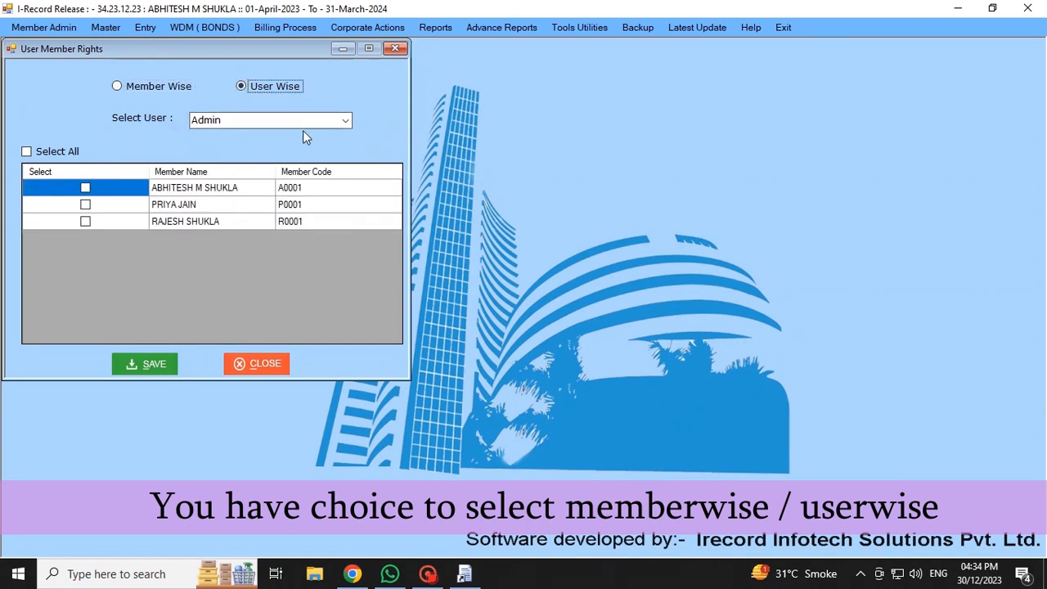
click(346, 122)
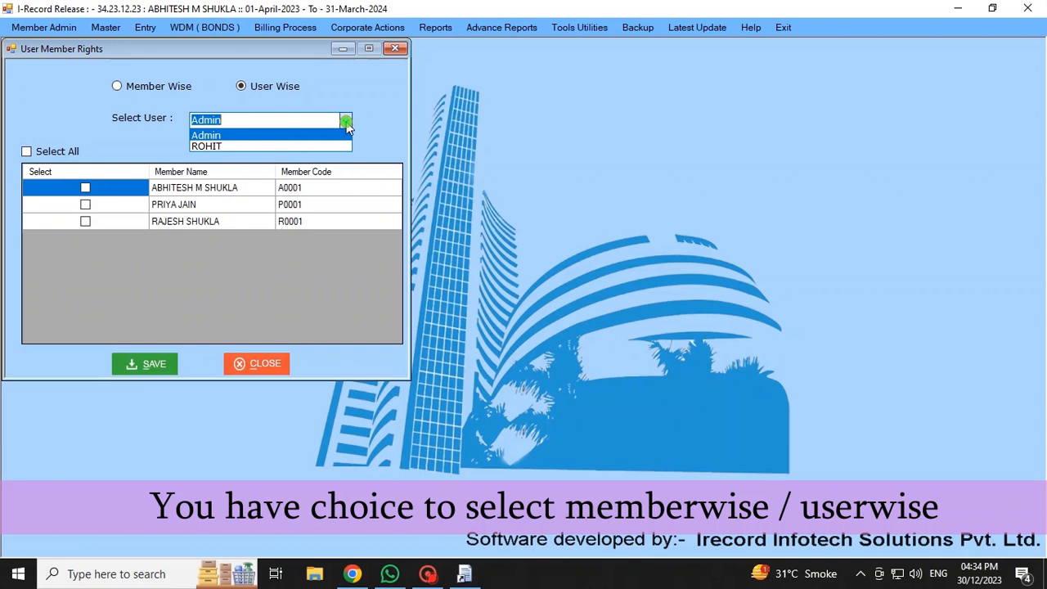
click(210, 145)
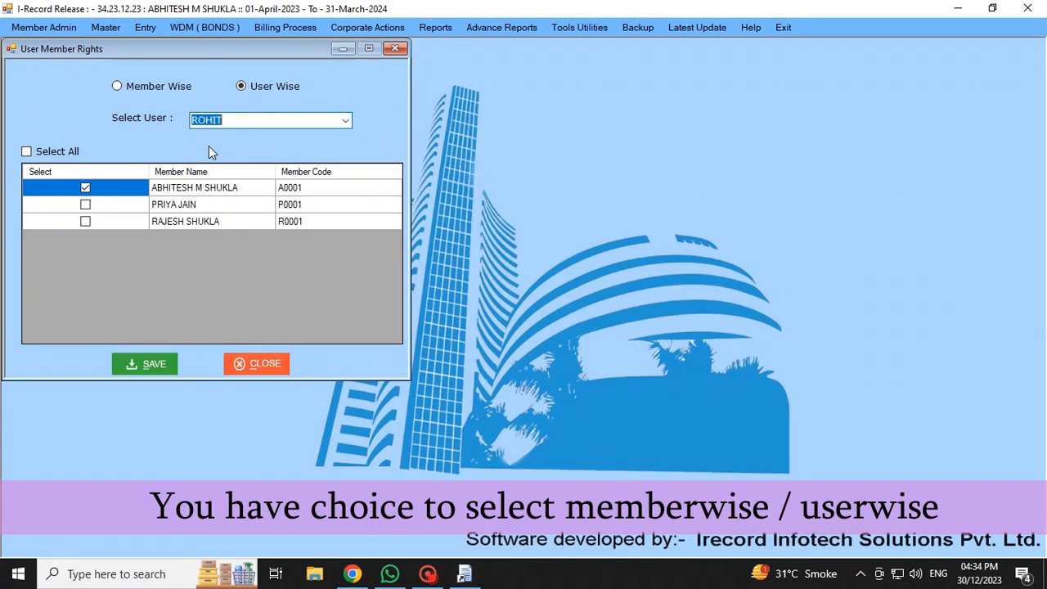
- Replace the user's right to the first listed member with the second listed member, save the rights, and close the form
click(85, 187)
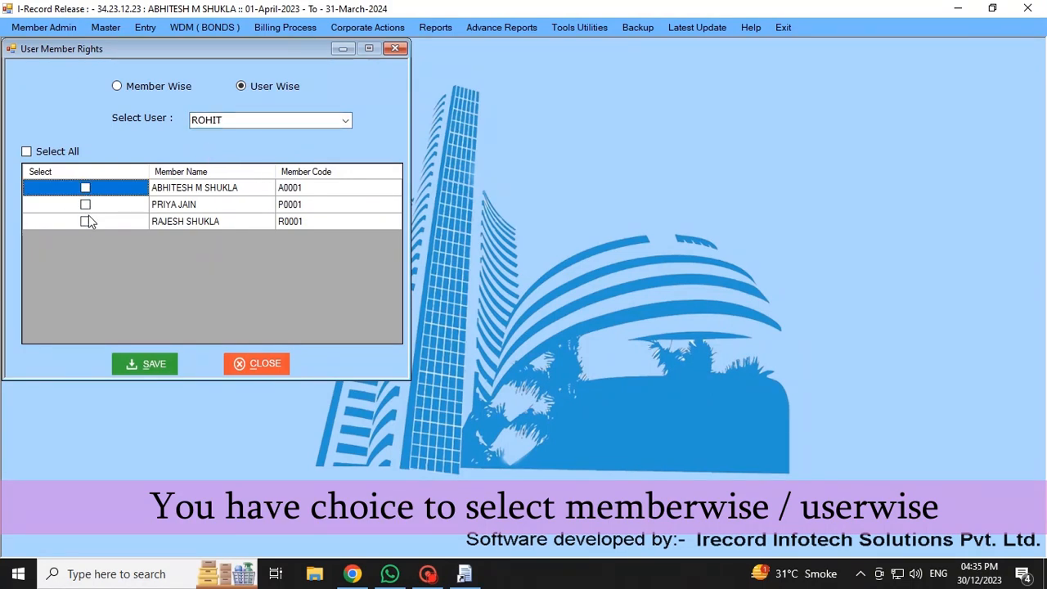
click(85, 204)
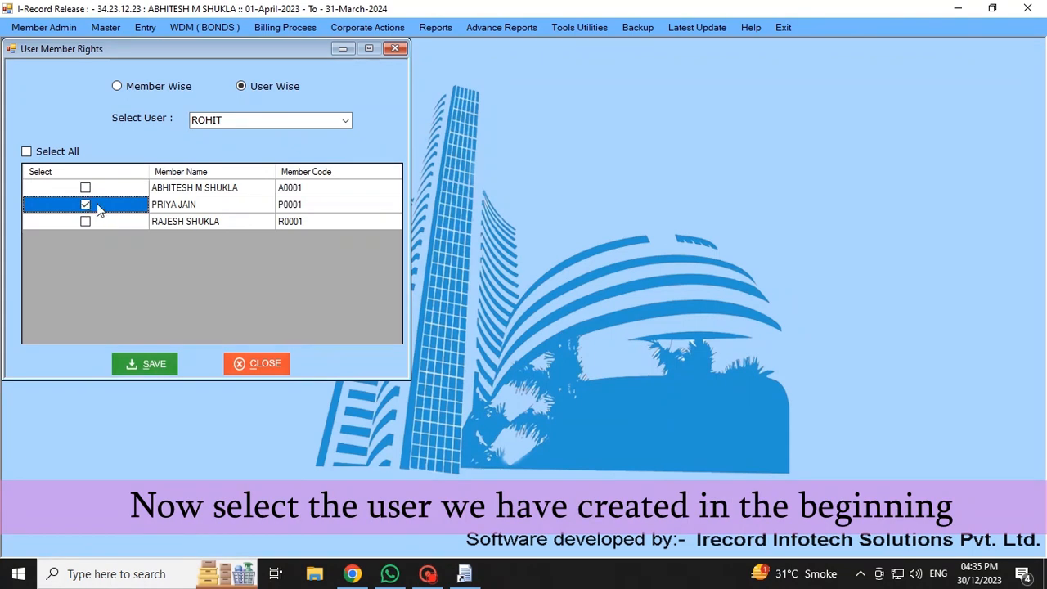
click(337, 206)
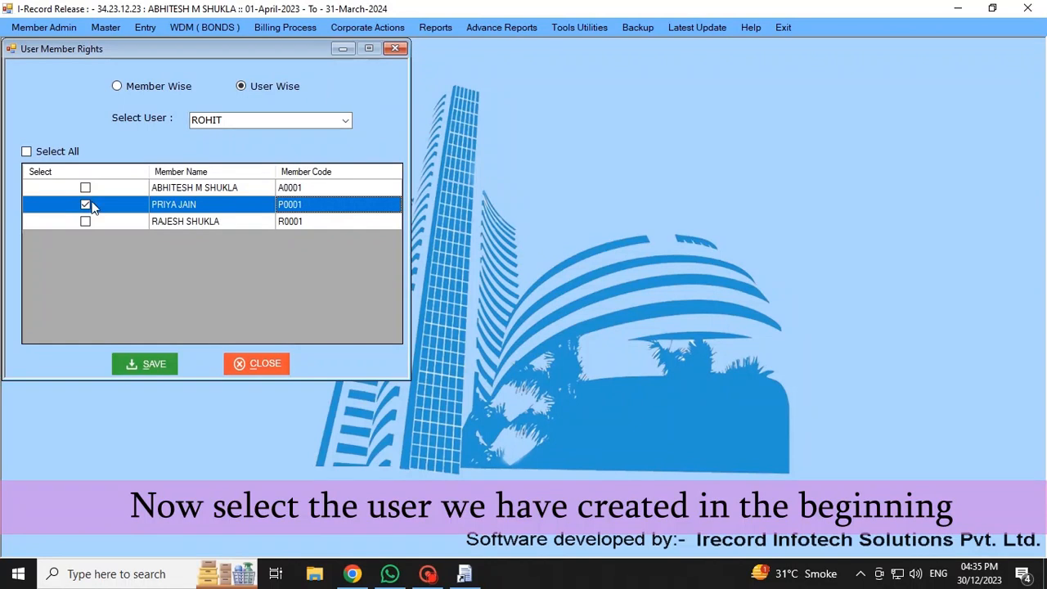
click(149, 365)
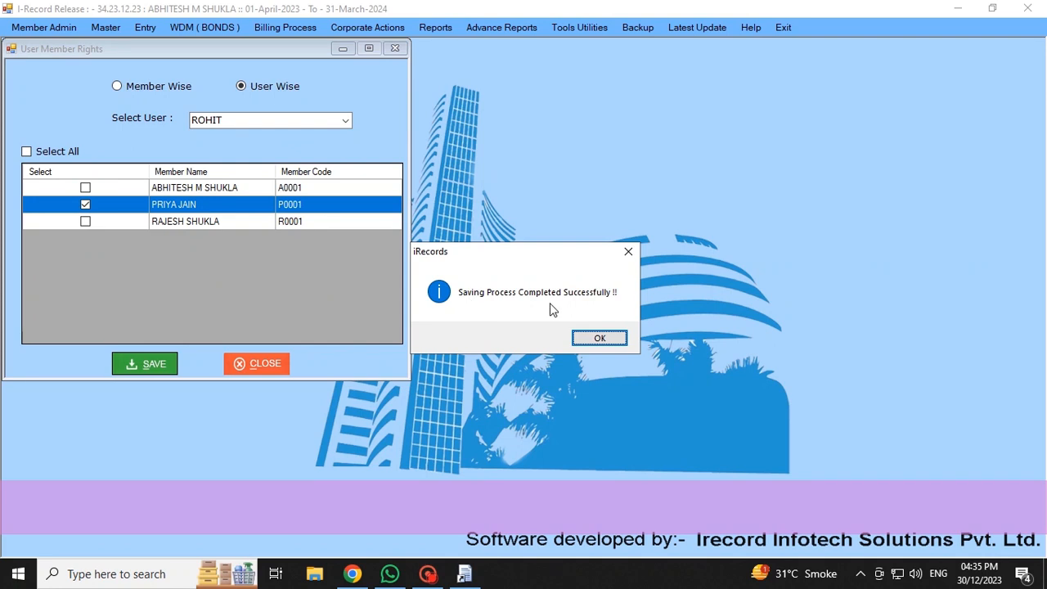
click(600, 337)
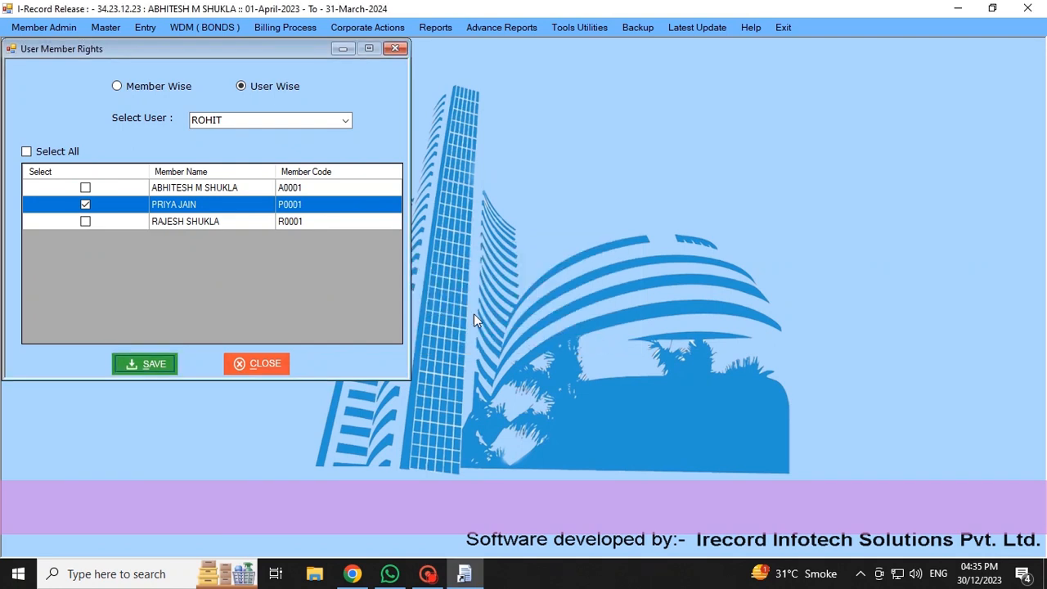
click(395, 51)
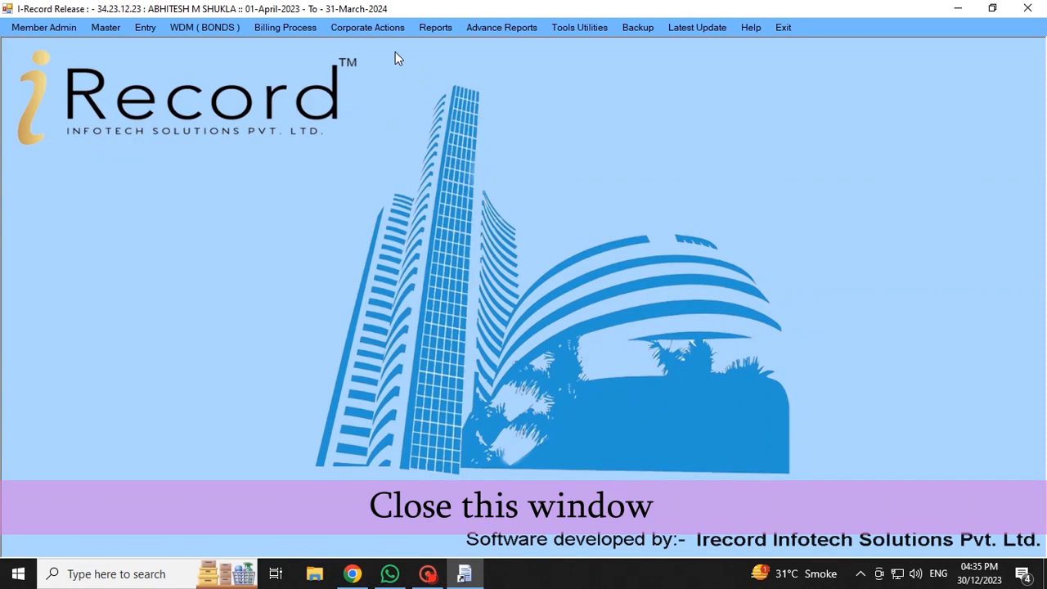
- Open User Rights and load the menu rights list for the newly created user
click(562, 31)
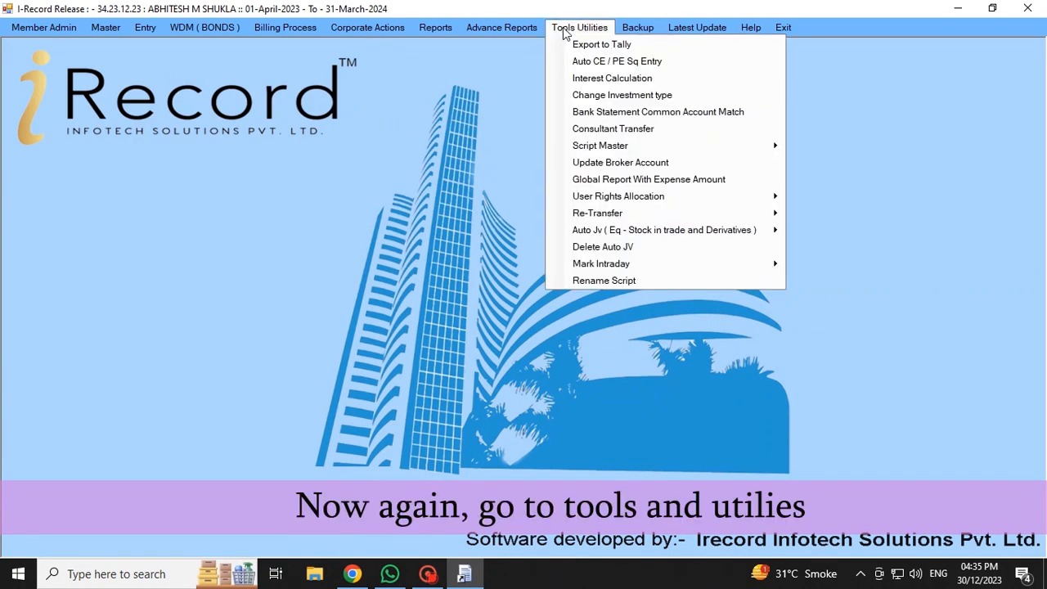
mouse_move(626, 201)
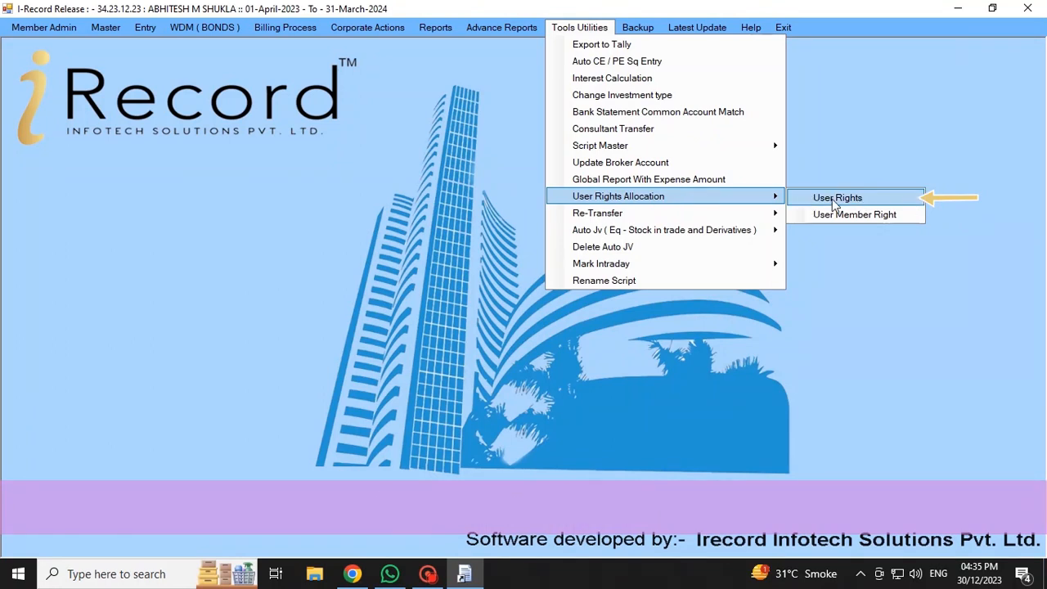
click(858, 200)
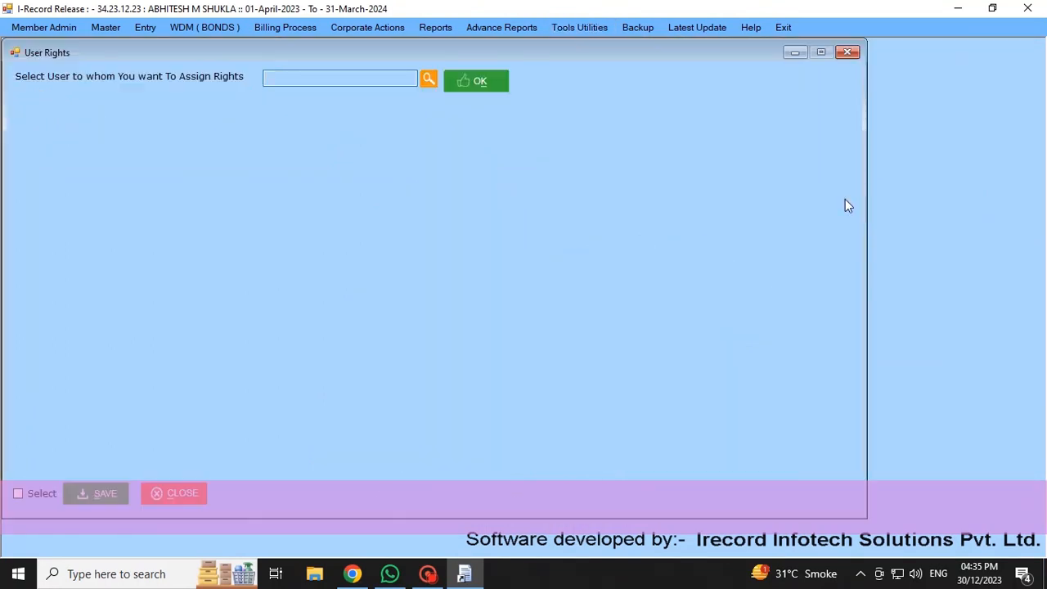
click(428, 79)
click(203, 224)
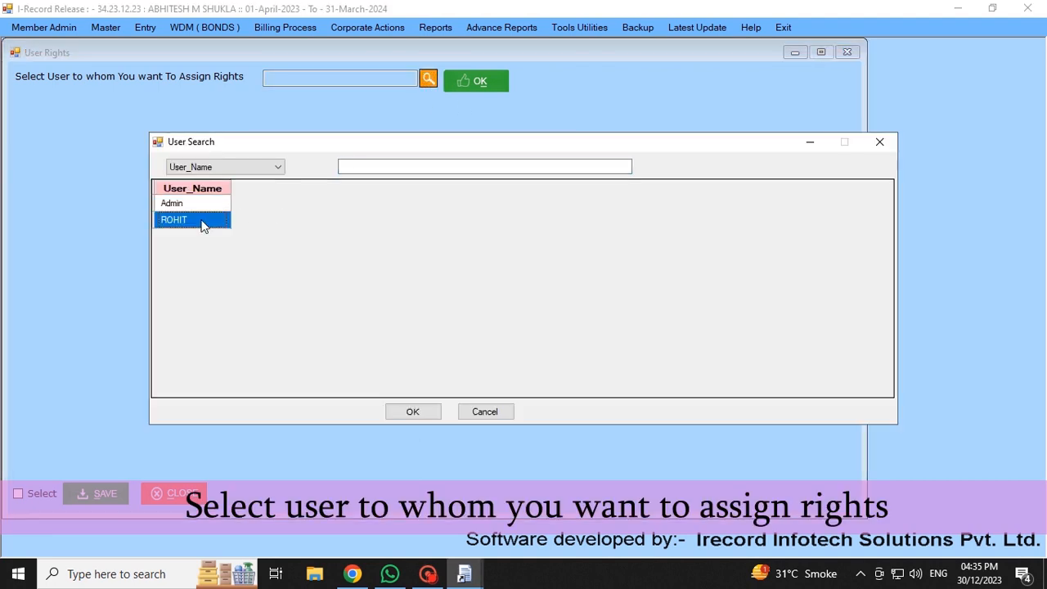
click(405, 413)
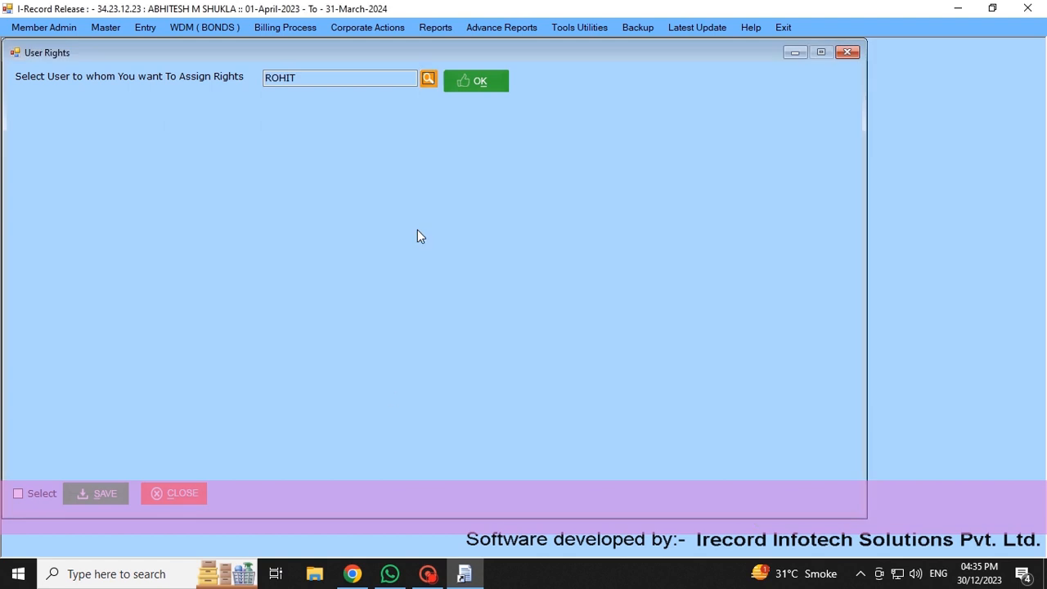
click(463, 79)
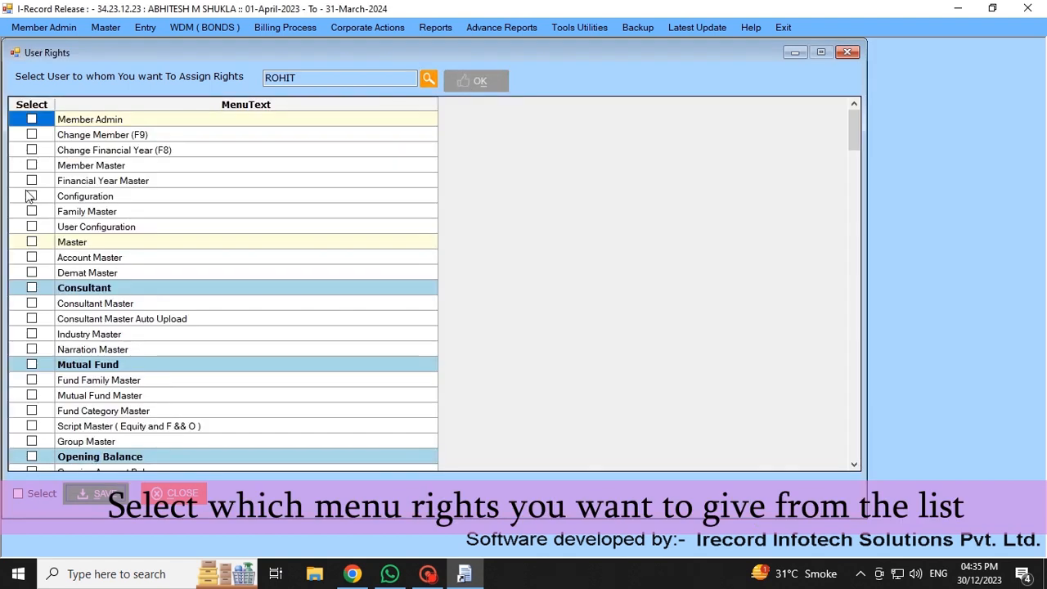
- Select every menu right in the list for the newly created user
drag(39, 119, 32, 225)
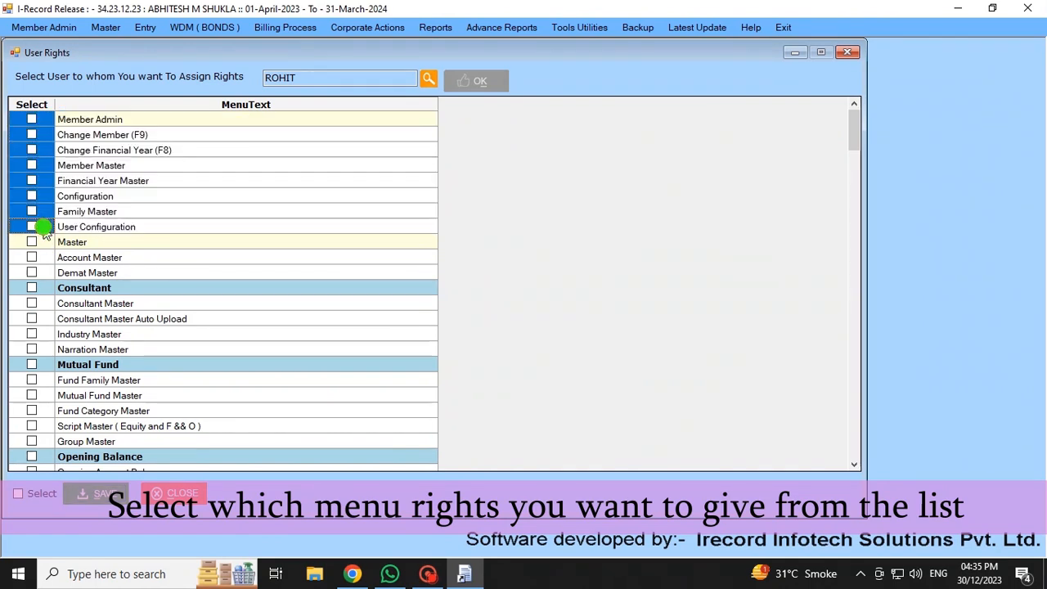
click(36, 165)
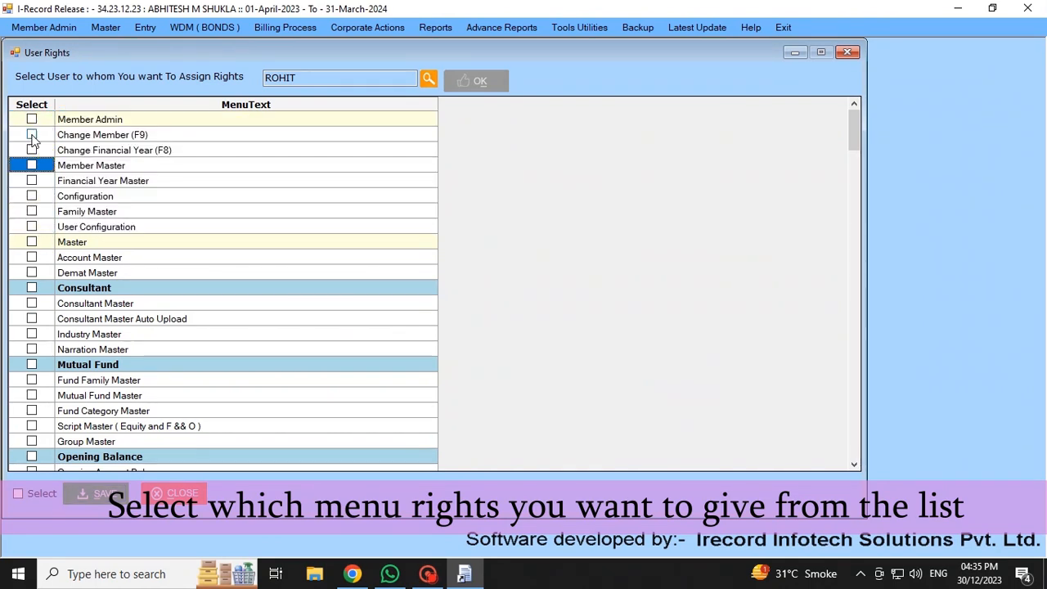
click(18, 493)
scroll(46, 245, down, 2)
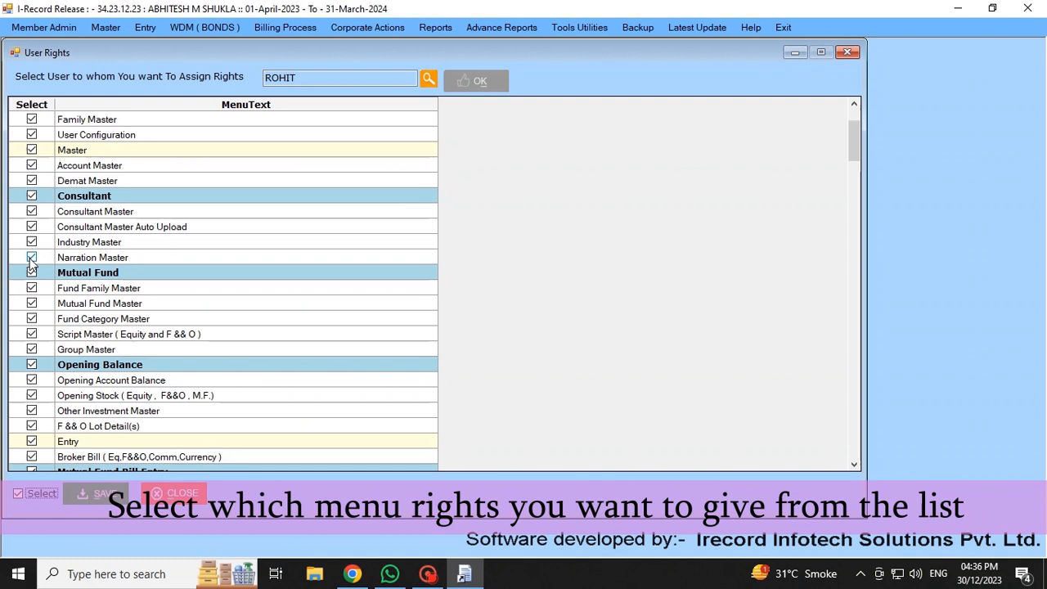
scroll(33, 327, down, 3)
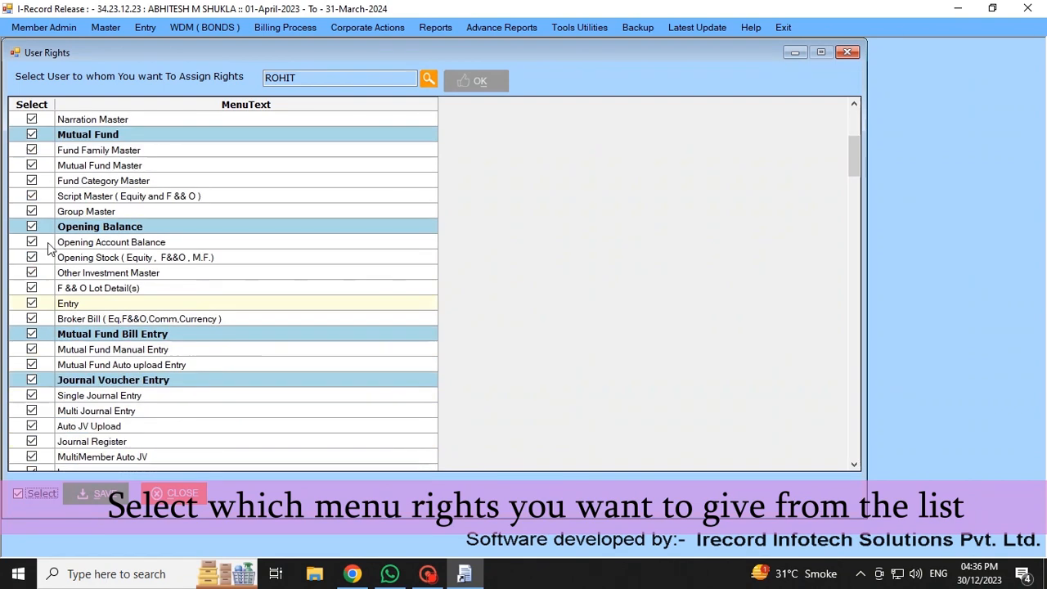
- Remove the rights for Mutual Fund Bill Entry, Mutual Fund Manual Entry and Mutual Fund Auto upload Entry
click(32, 336)
click(31, 334)
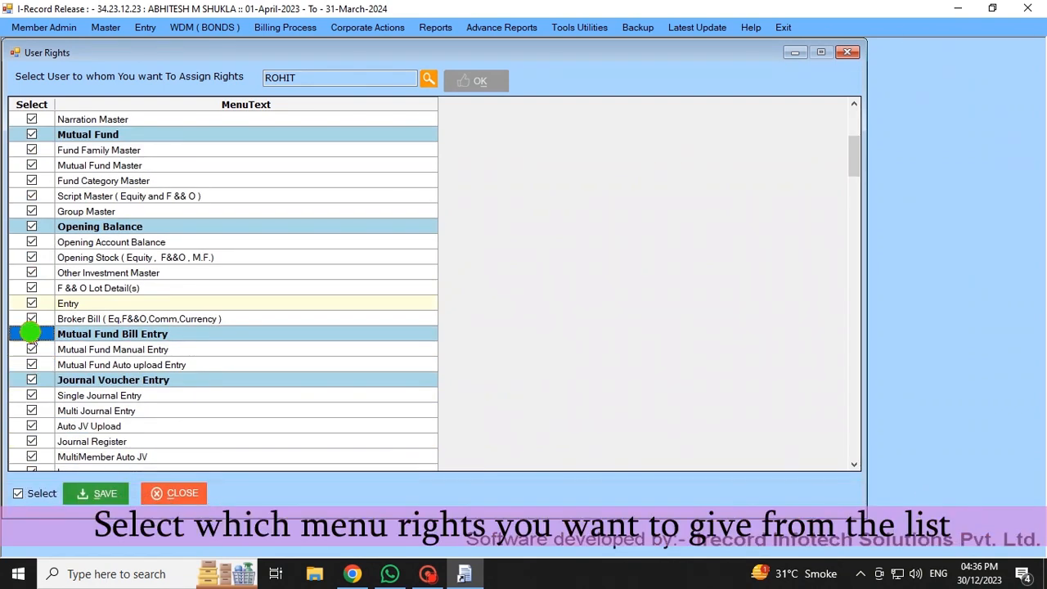
click(32, 351)
click(32, 365)
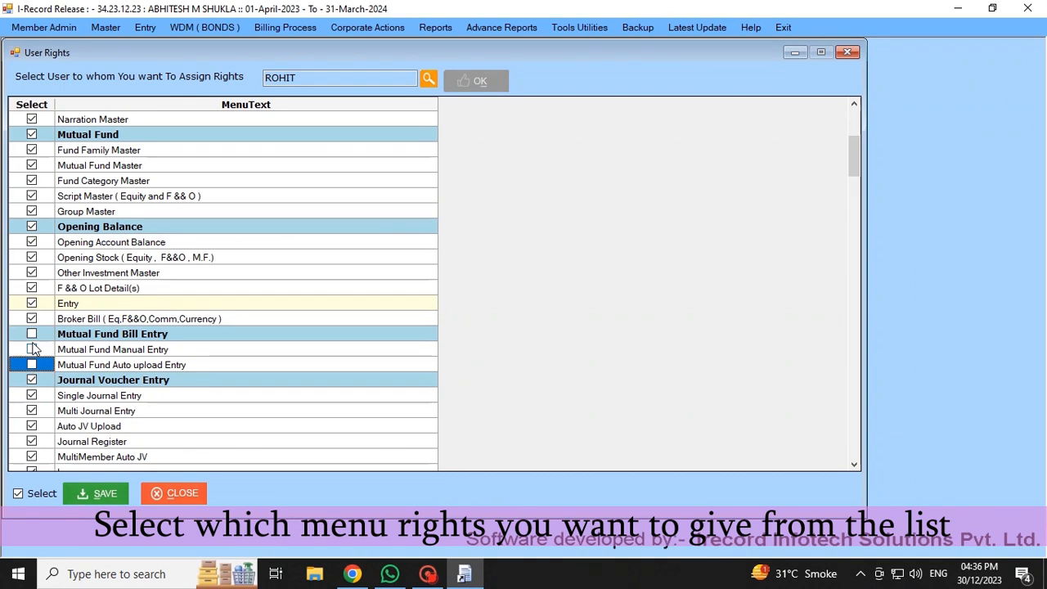
scroll(57, 352, down, 1)
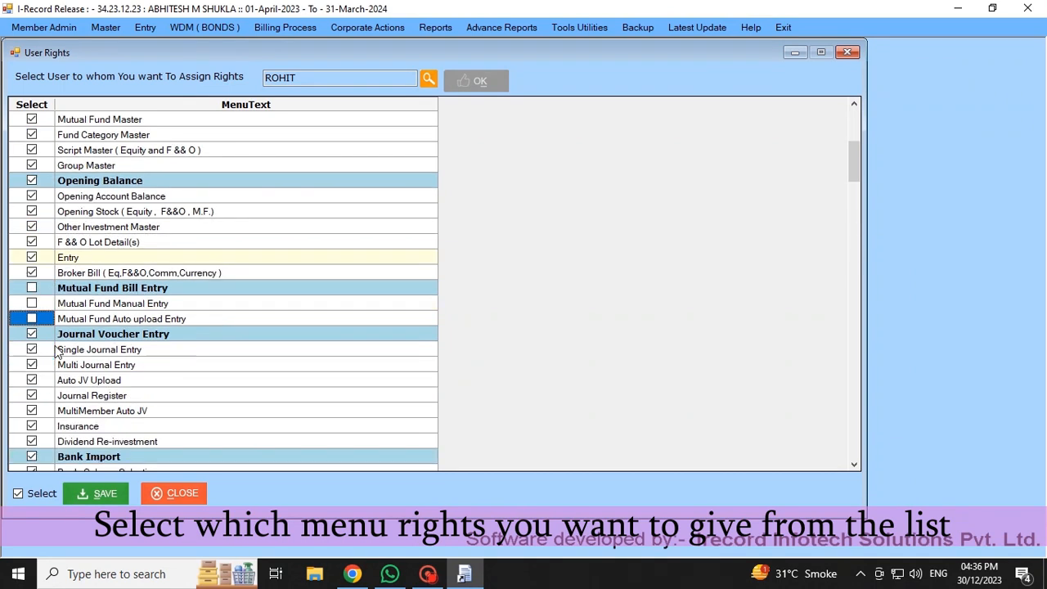
- Save the selected menu rights for the user and close the User Rights form
click(86, 494)
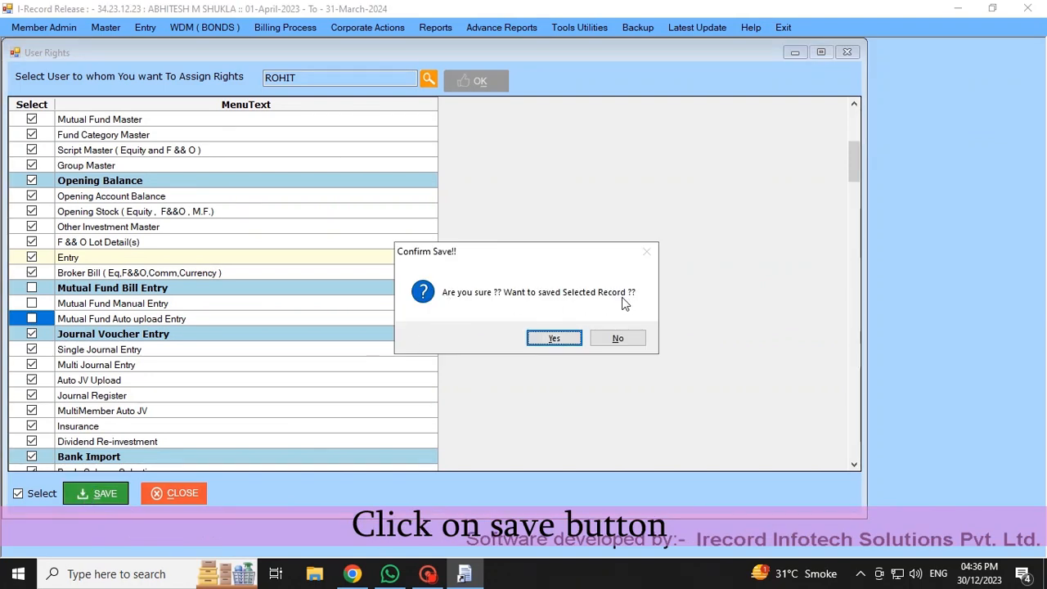
click(556, 338)
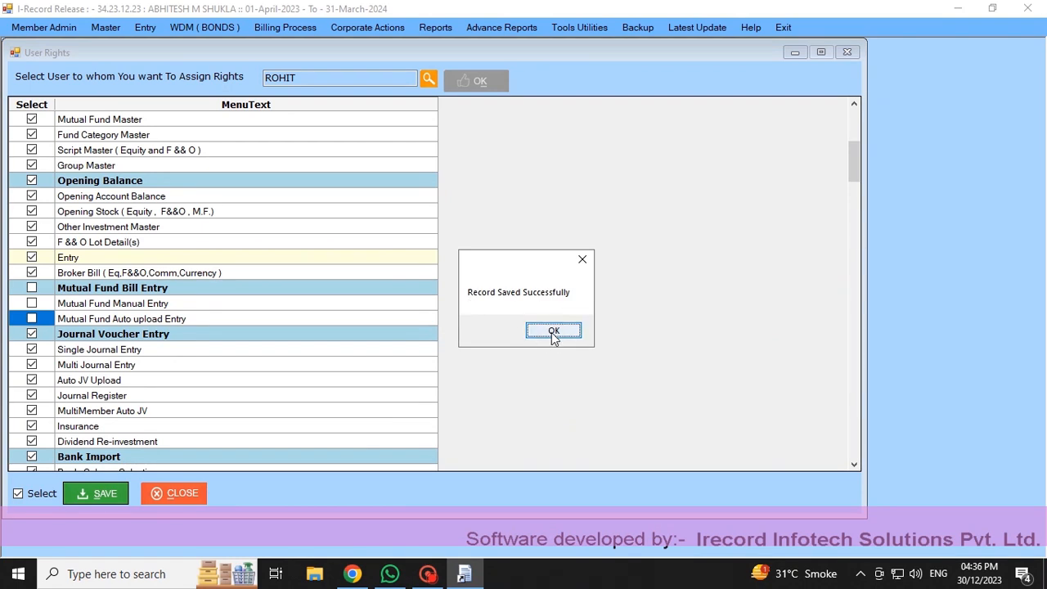
click(551, 333)
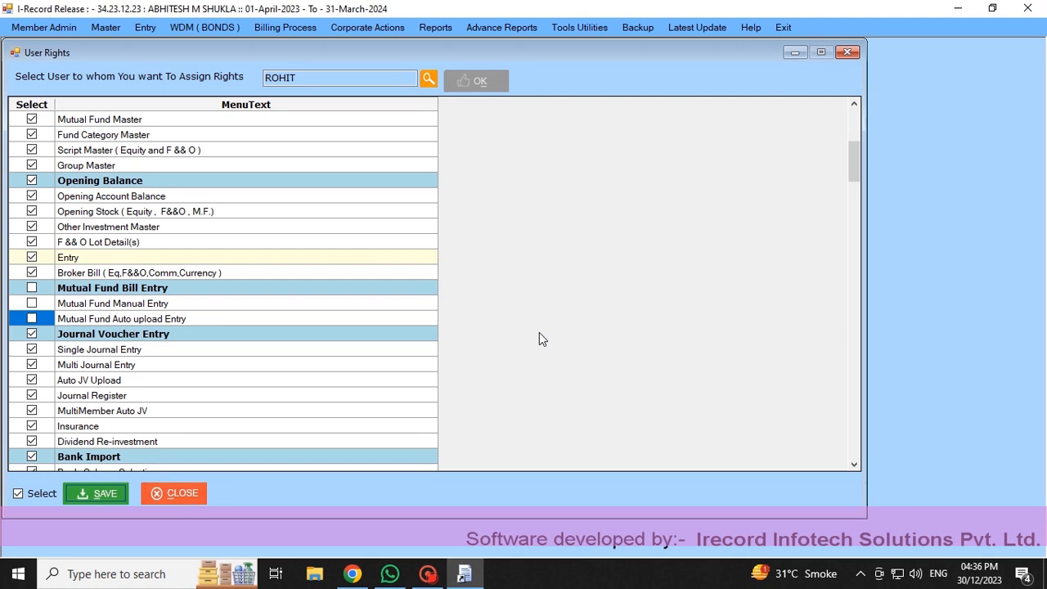
click(847, 54)
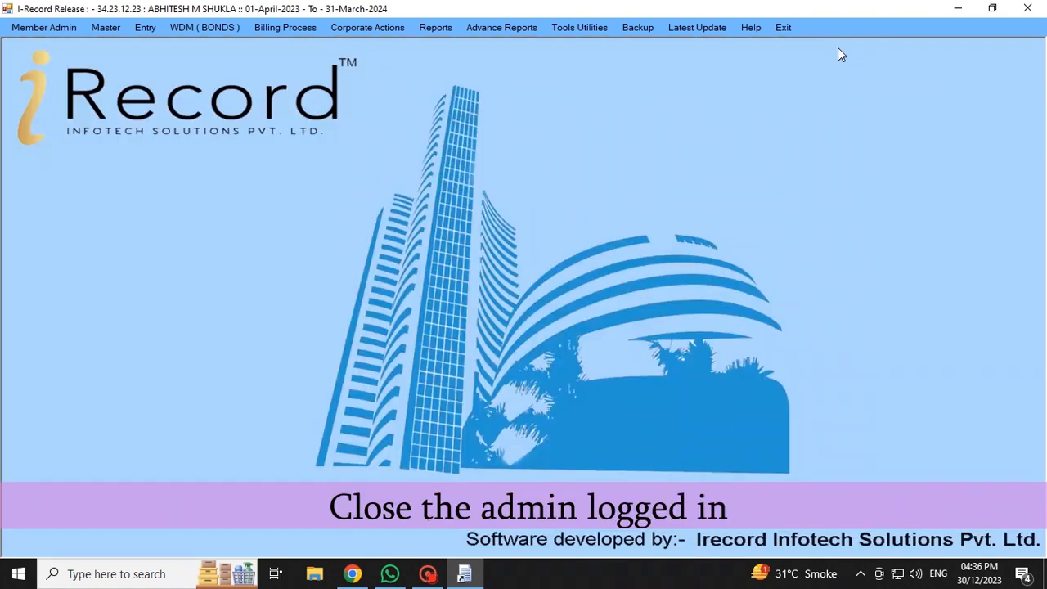
- Exit the admin session and confirm closing the software
click(1027, 7)
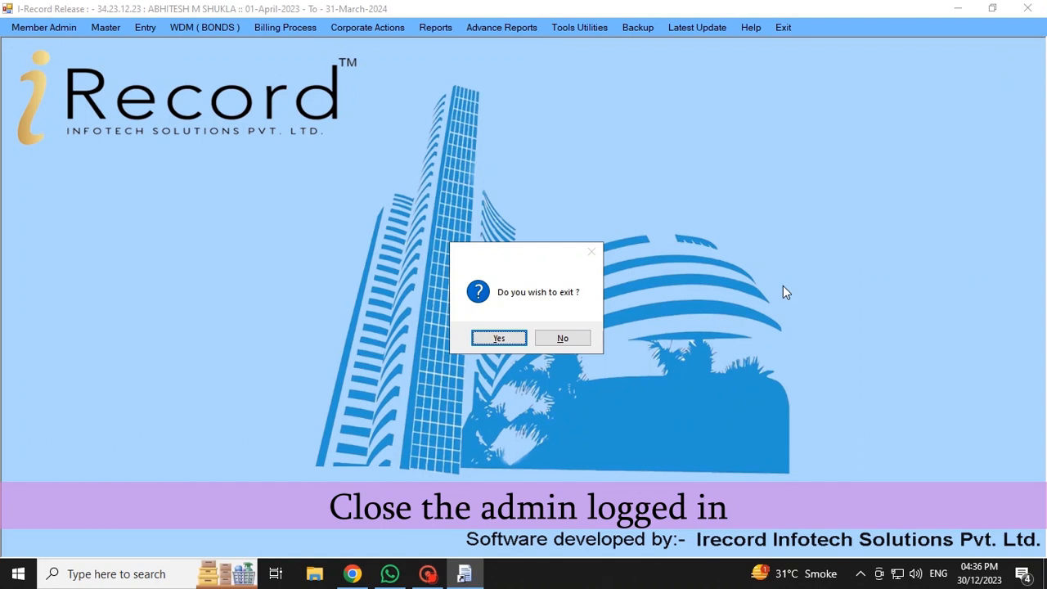
click(495, 338)
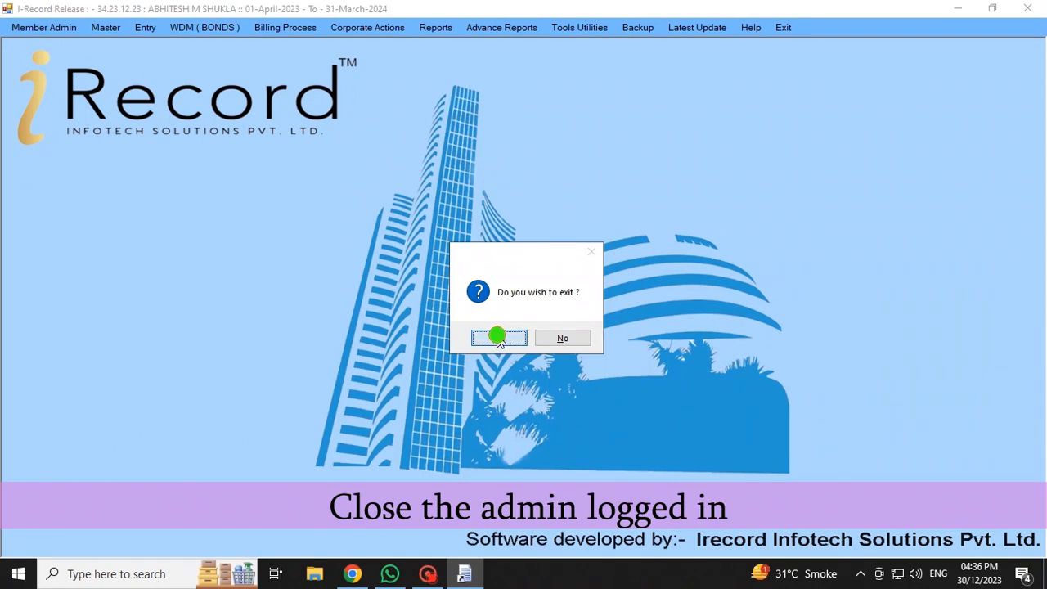
click(604, 339)
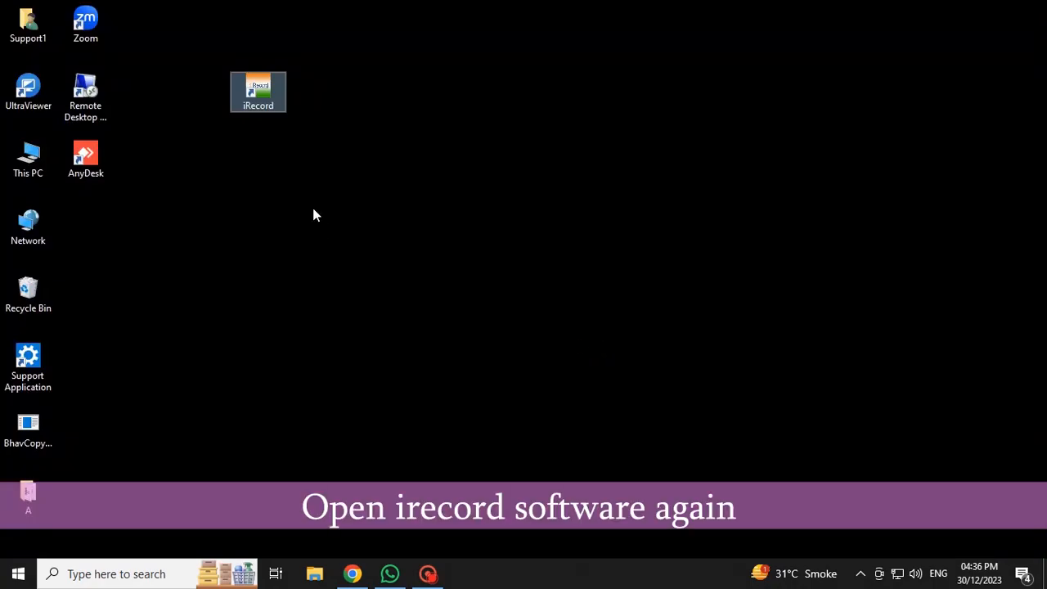
- Relaunch iRecord and log in as the newly created user with the account password
double_click(271, 105)
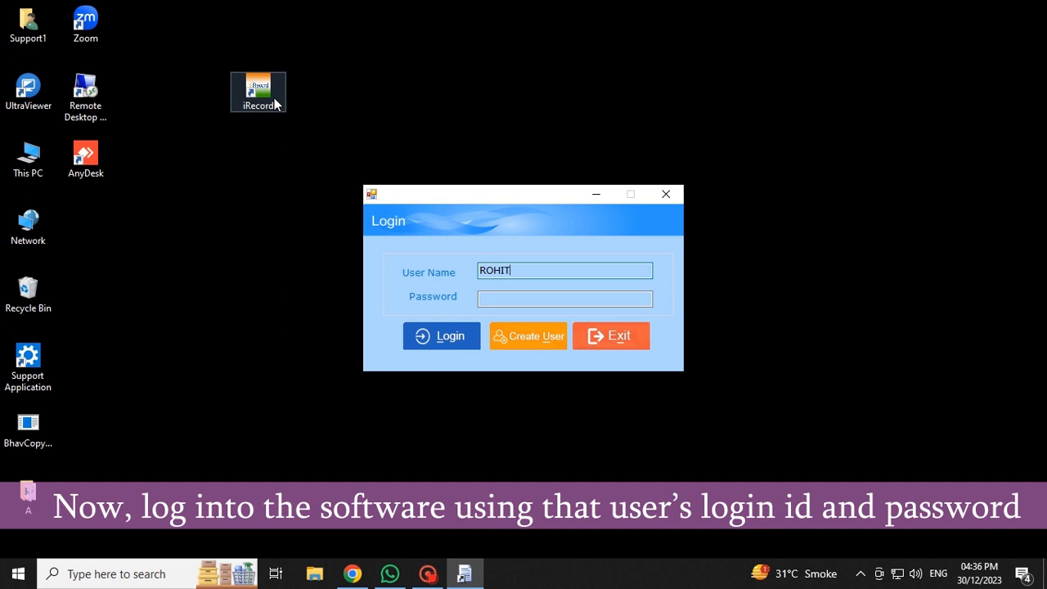
click(507, 299)
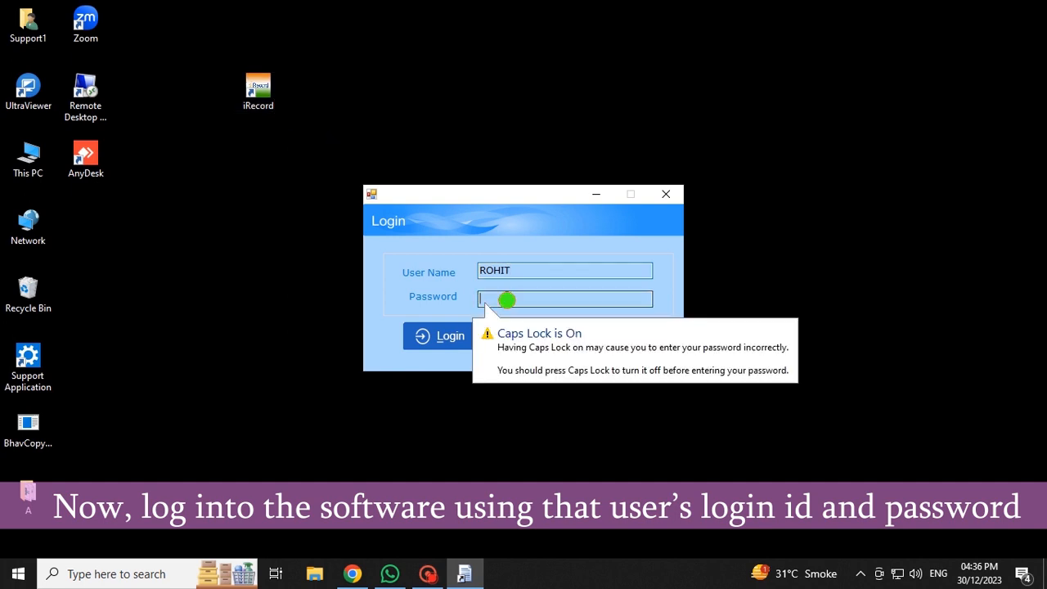
text(**)
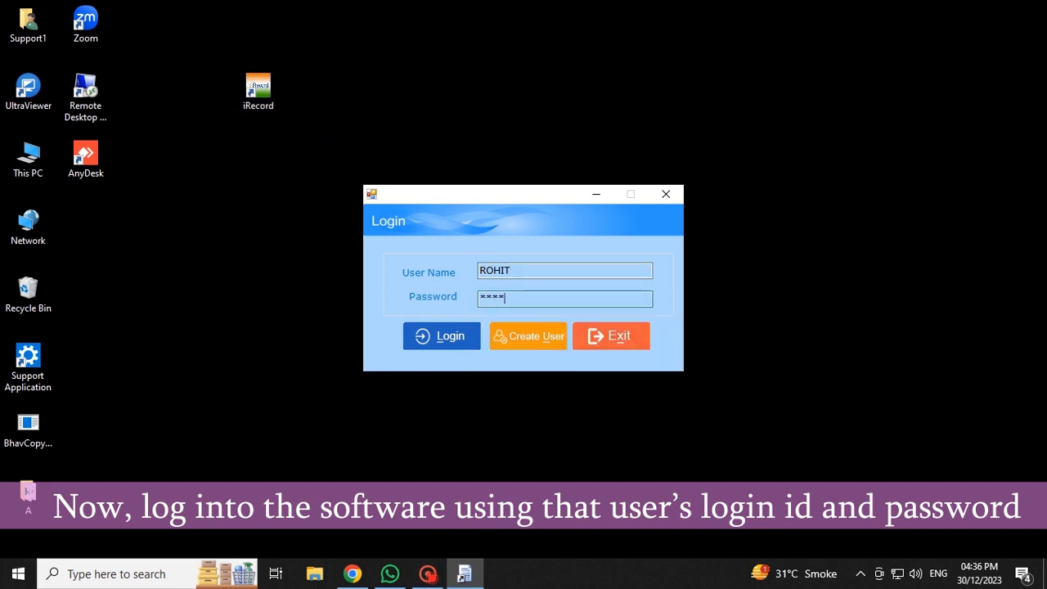
click(455, 337)
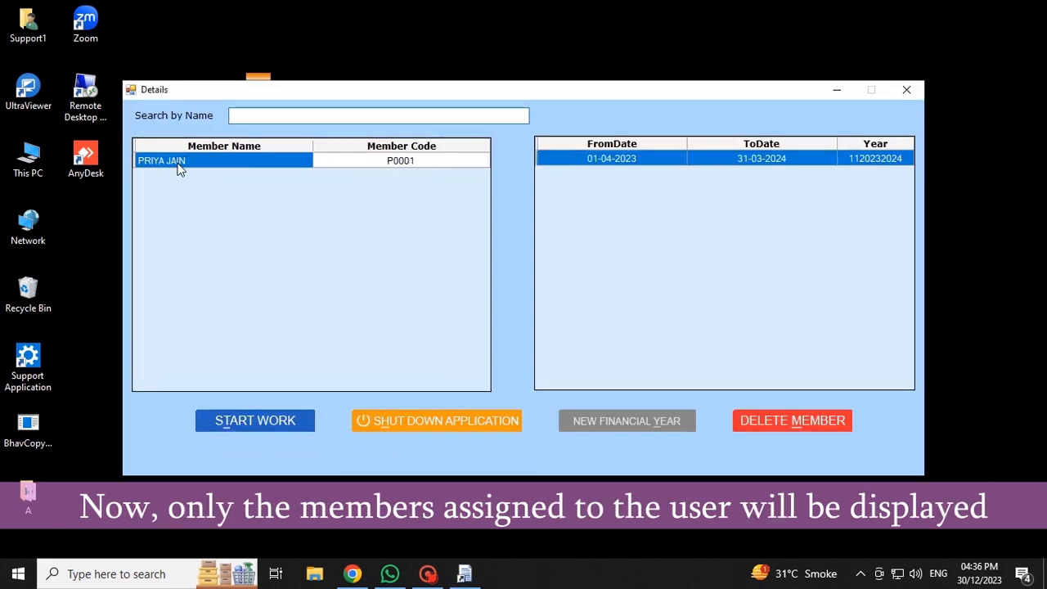
- Start work with the only listed member in the 01-04-2023 to 31-03-2024 financial year and view the available Master options
click(175, 167)
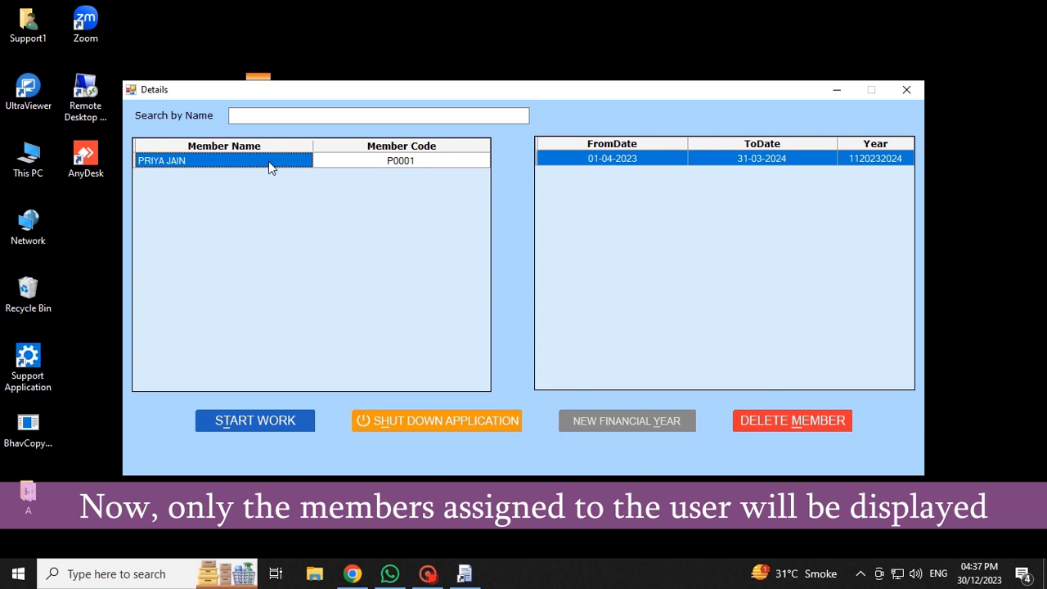
click(214, 168)
click(369, 161)
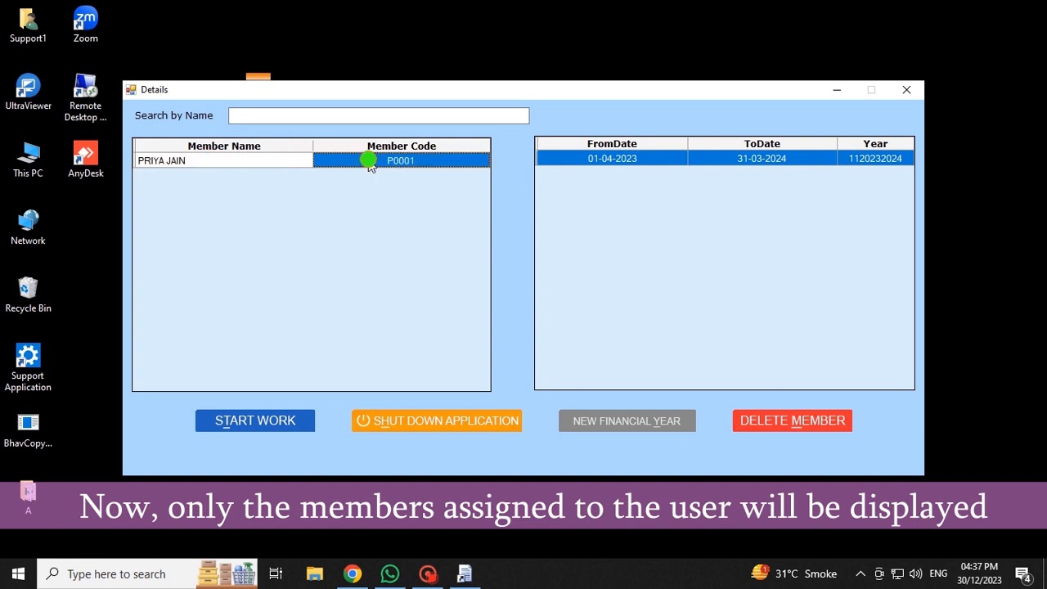
click(268, 422)
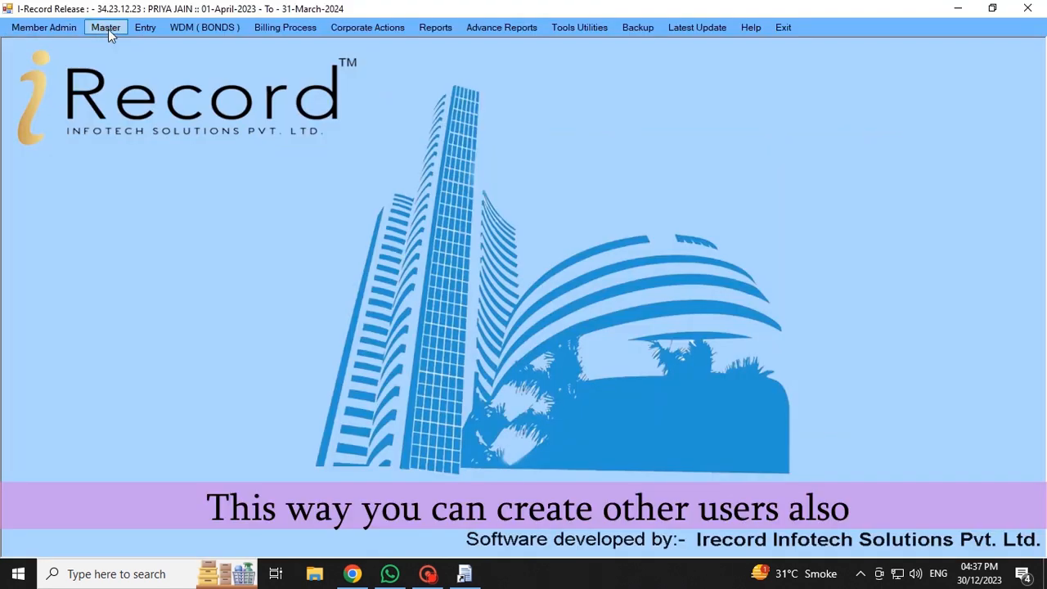
click(108, 31)
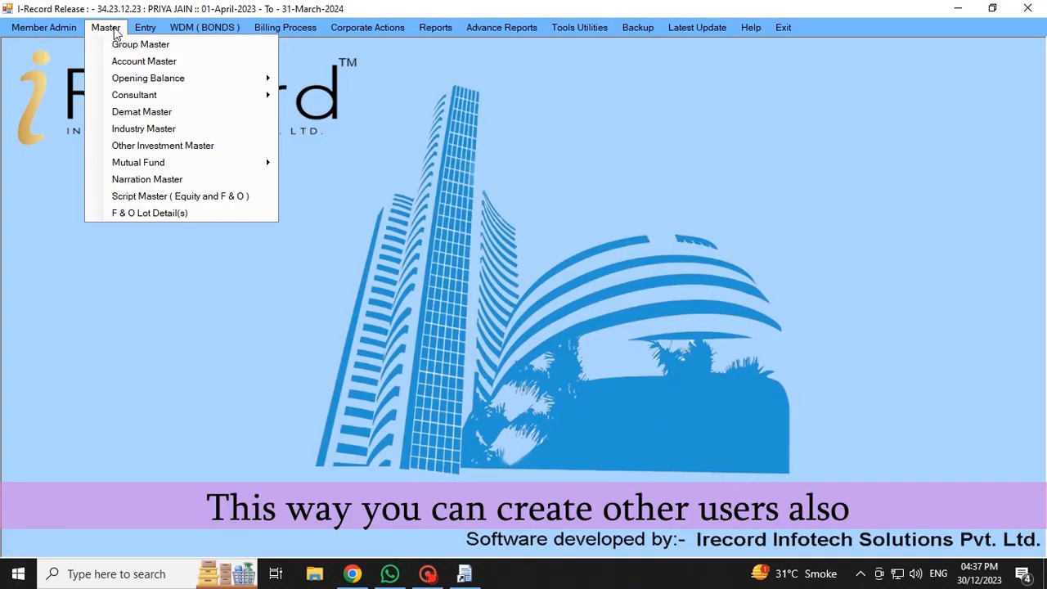